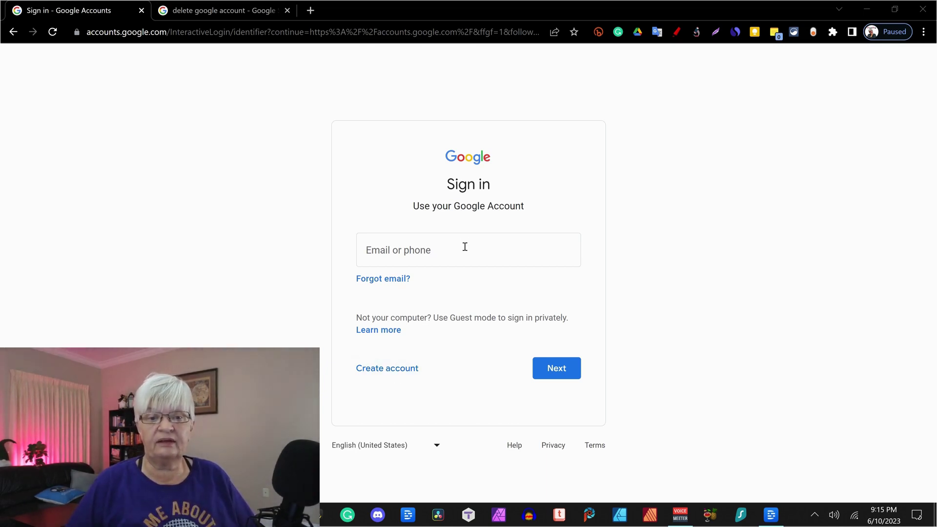
Start a personal Google account and enter the first name, correcting its typo
{"action": "left_click", "coordinate": [389, 373]}
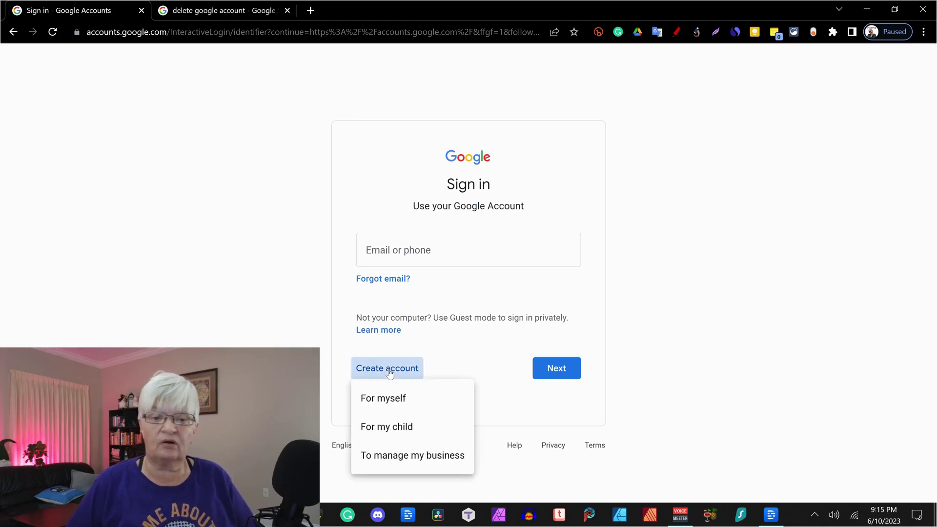
{"action": "left_click", "coordinate": [404, 404]}
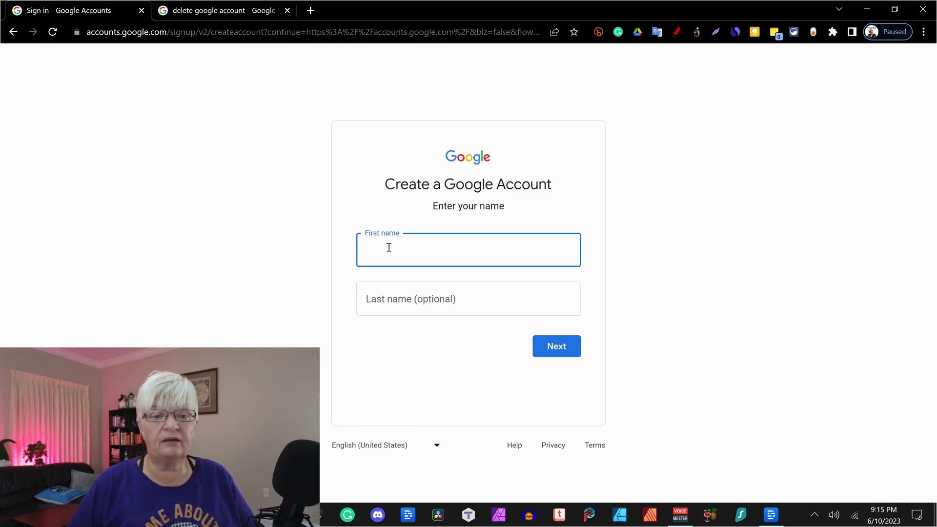
{"action": "left_click", "coordinate": [389, 248]}
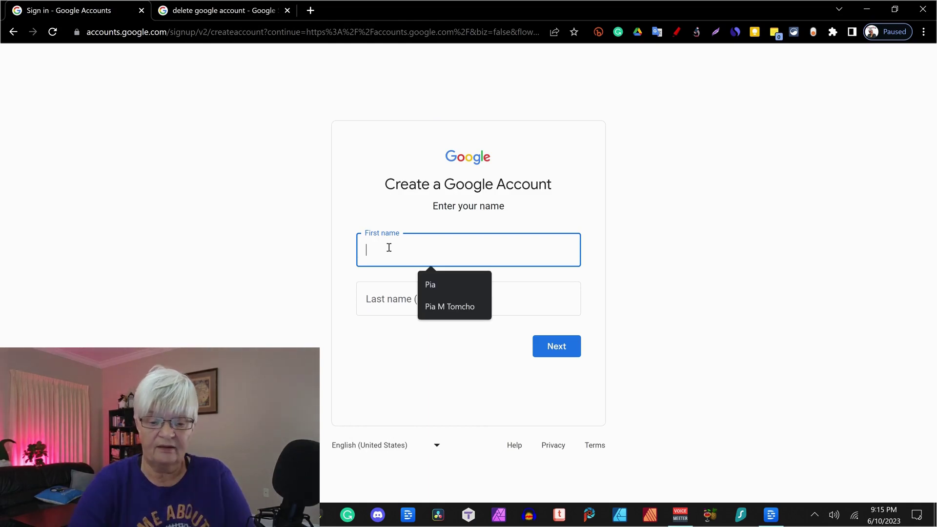
{"action": "type", "text": "Pis"}
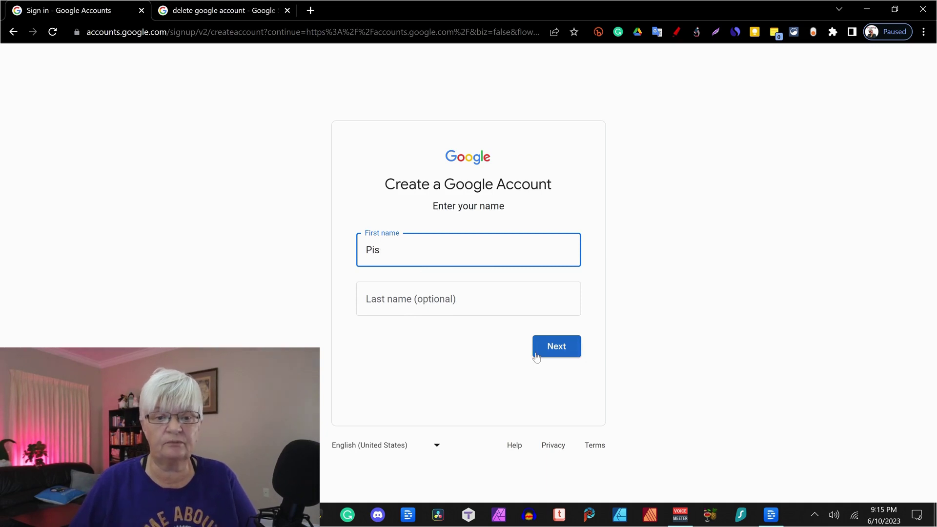
{"action": "key", "text": "BackSpace"}
{"action": "type", "text": "a"}
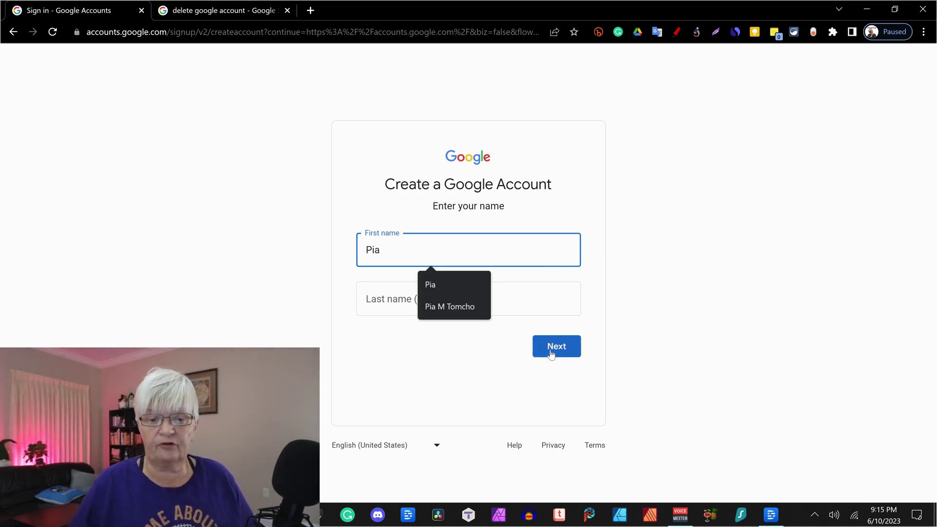
{"action": "left_click", "coordinate": [558, 347]}
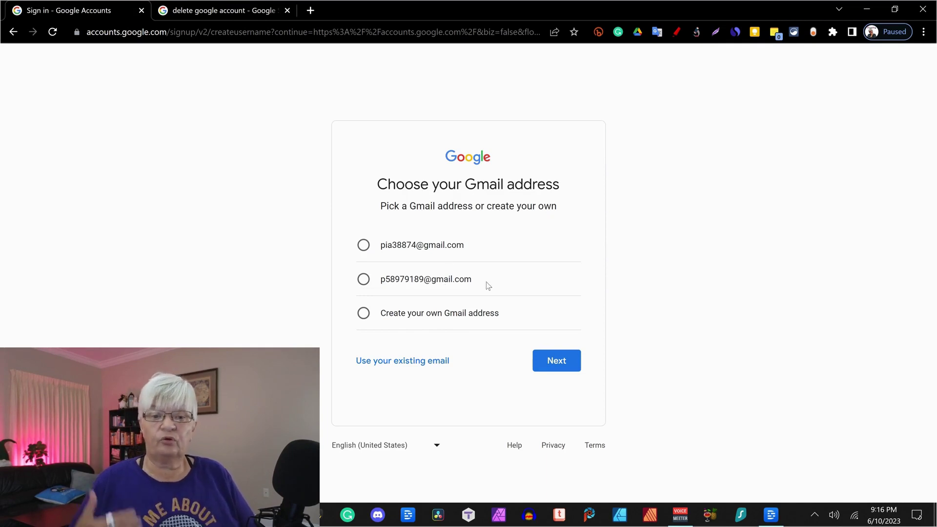
Choose a custom Gmail username and enter and confirm the account password
{"action": "left_click", "coordinate": [464, 313]}
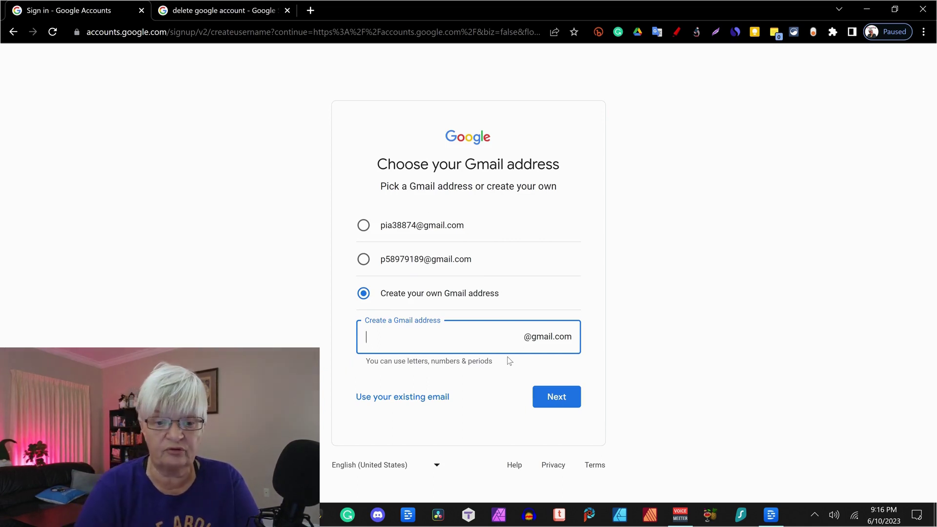
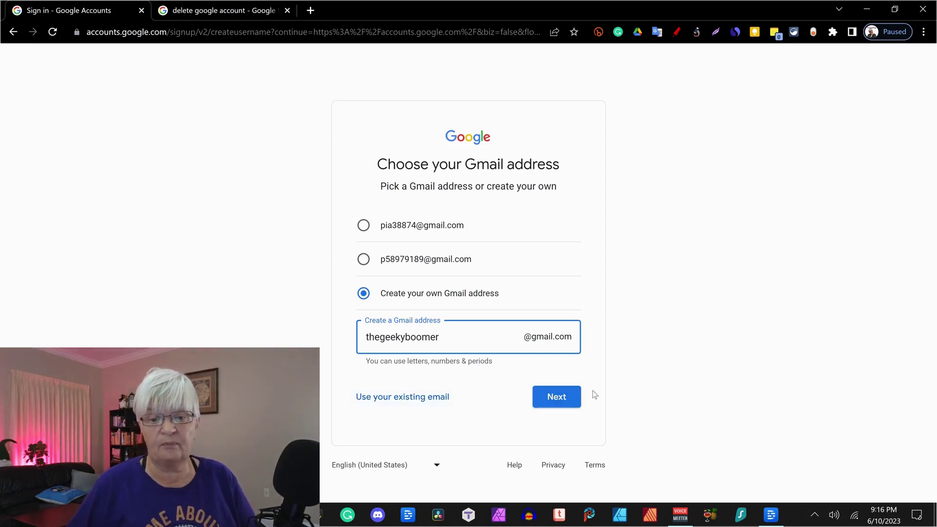
{"action": "left_click", "coordinate": [564, 397]}
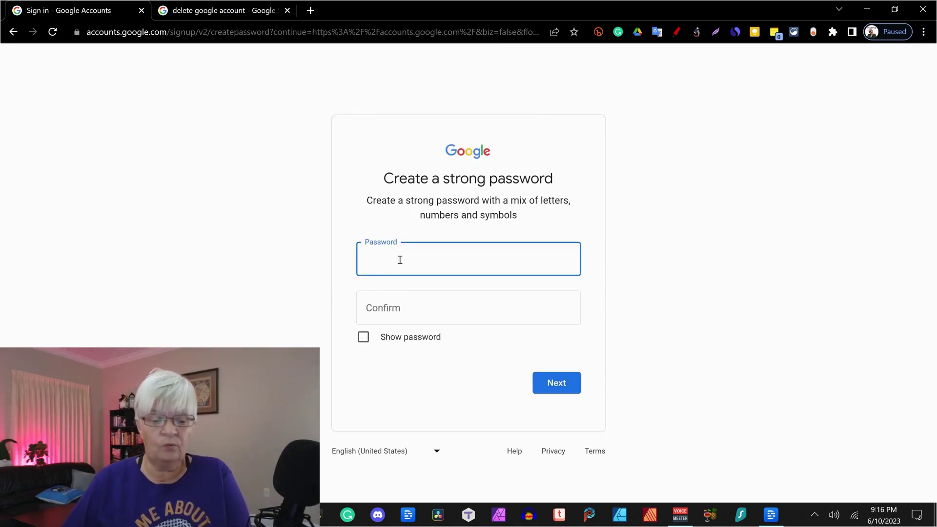
{"action": "type", "text": "••"}
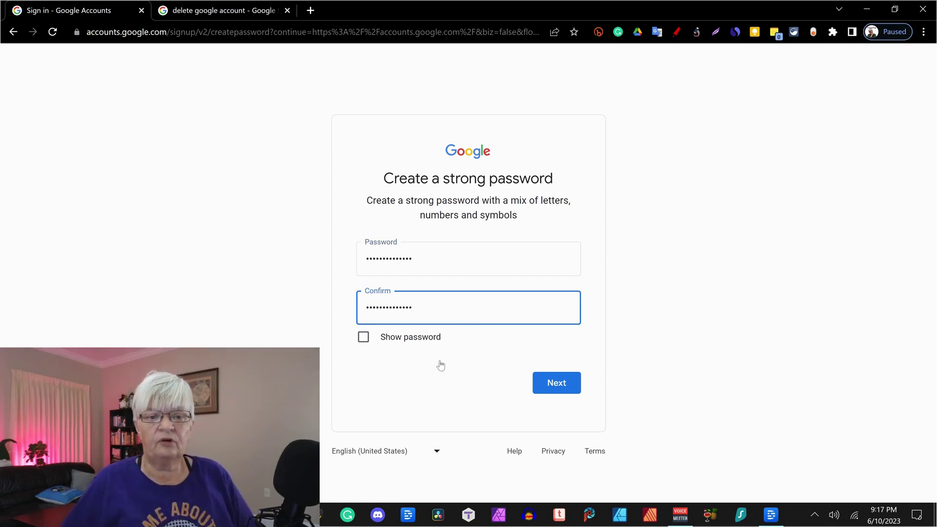
{"action": "left_click", "coordinate": [551, 385]}
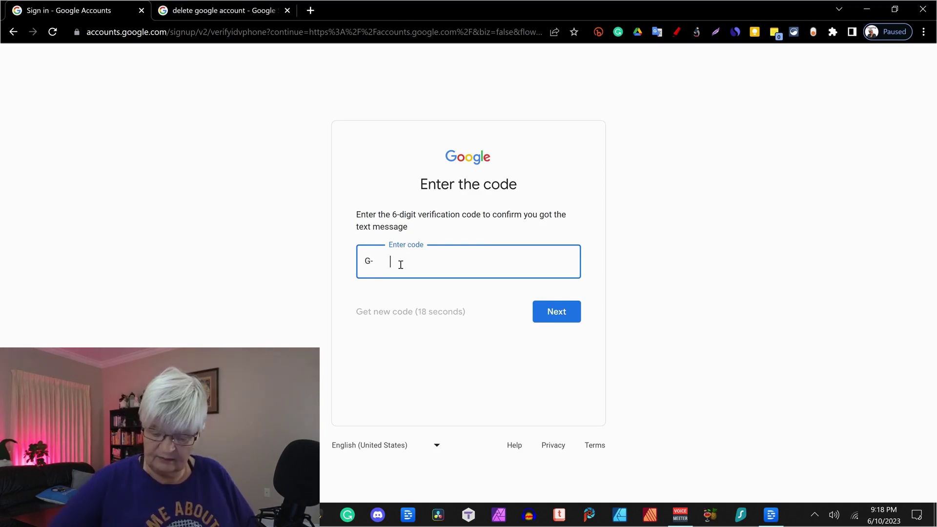
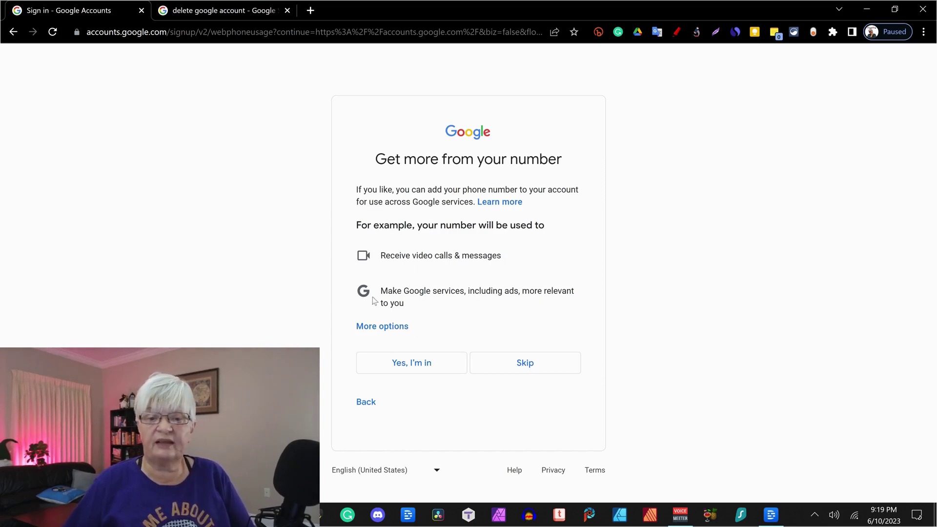
Enter the recovery email address and skip extra uses of the phone number
{"action": "left_click", "coordinate": [545, 369]}
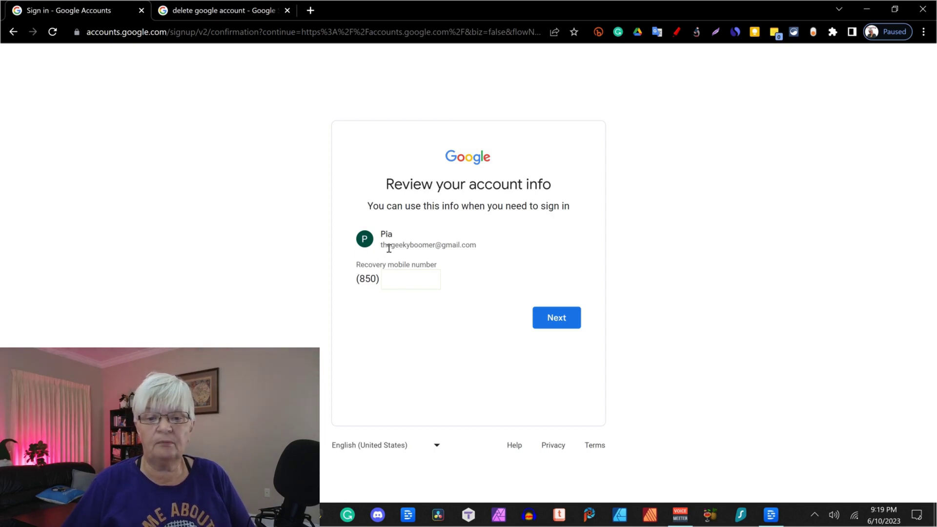
Confirm the account info, then expand More options in Privacy and Terms
{"action": "left_click", "coordinate": [556, 317]}
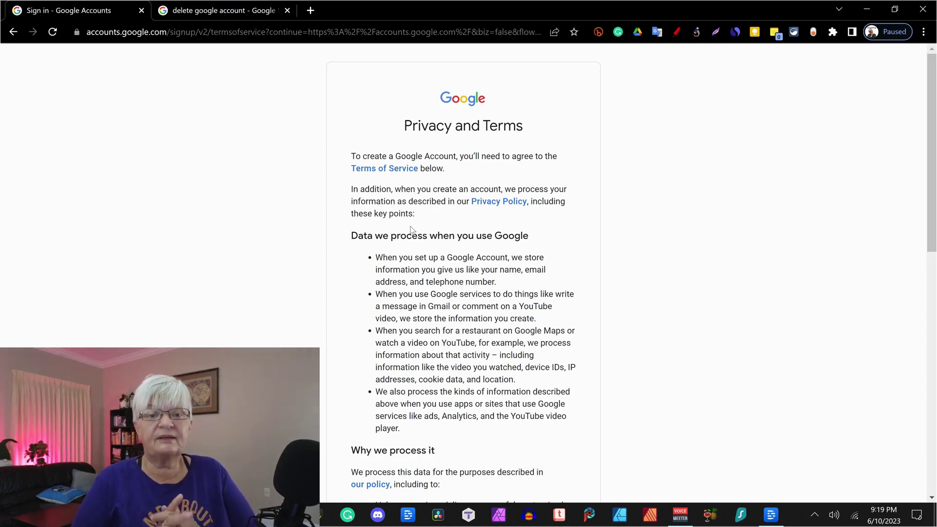
{"action": "scroll", "coordinate": [485, 187], "scroll_direction": "down", "scroll_amount": 2}
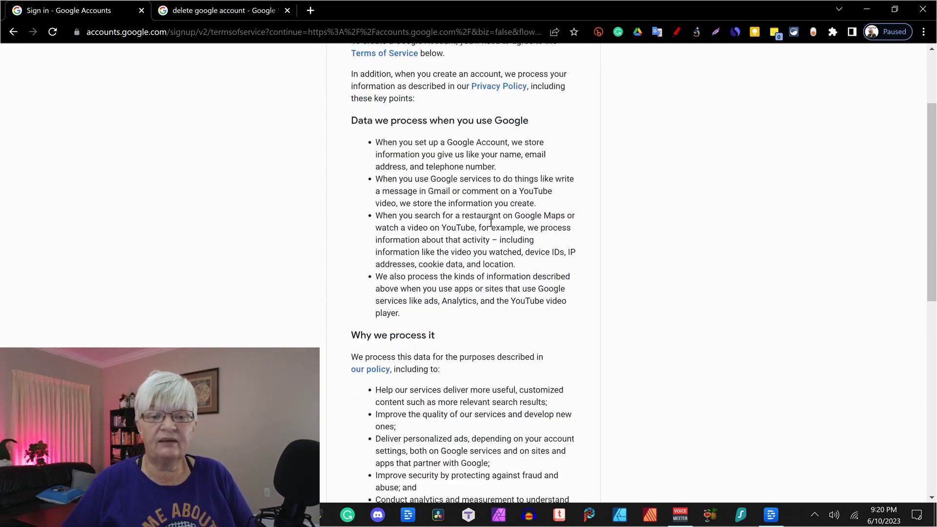
{"action": "scroll", "coordinate": [491, 223], "scroll_direction": "down", "scroll_amount": 1}
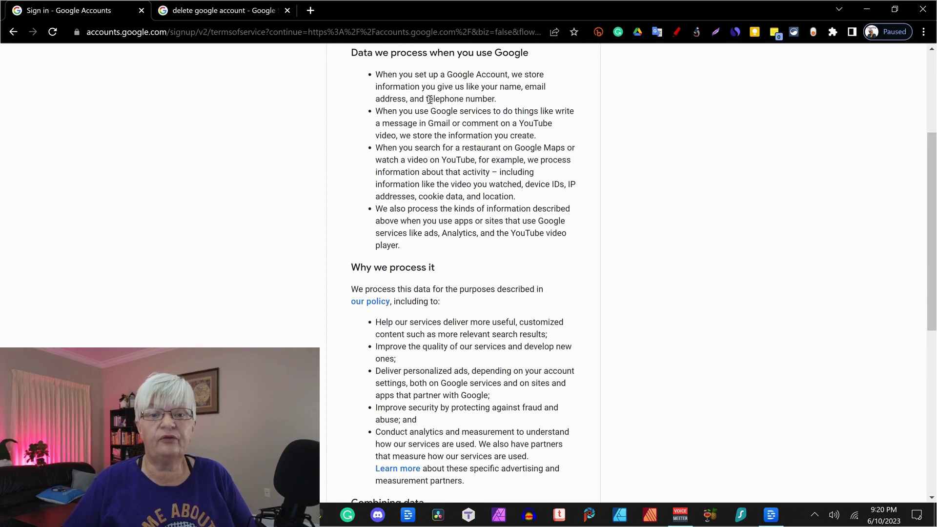
{"action": "scroll", "coordinate": [429, 100], "scroll_direction": "up", "scroll_amount": 1}
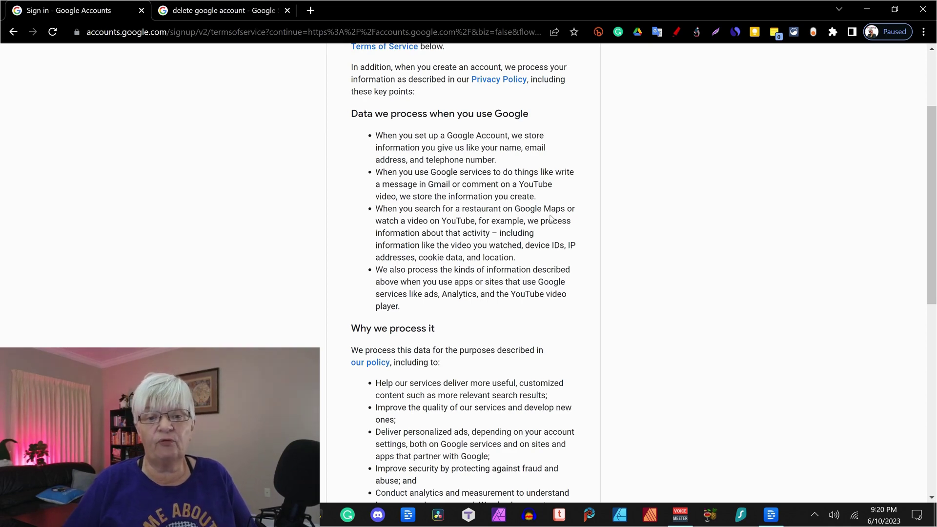
{"action": "scroll", "coordinate": [467, 199], "scroll_direction": "down", "scroll_amount": 3}
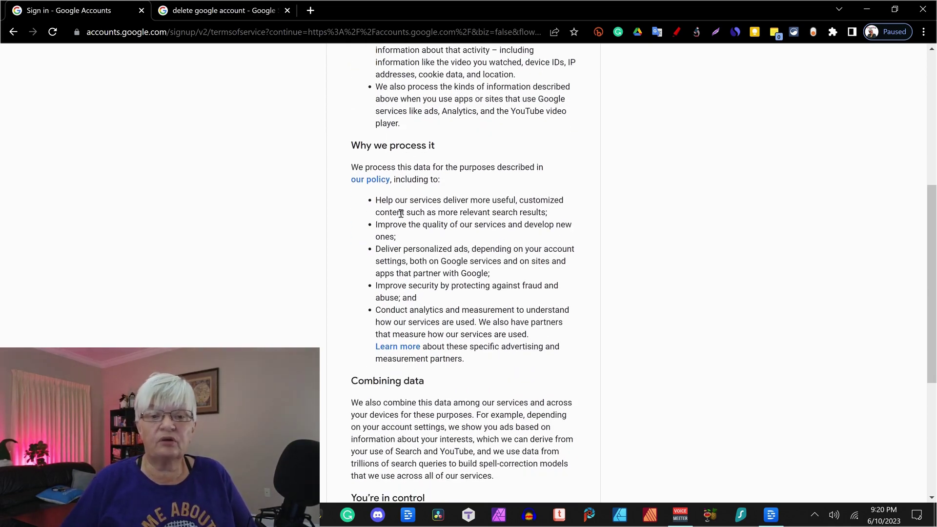
{"action": "scroll", "coordinate": [488, 244], "scroll_direction": "down", "scroll_amount": 5}
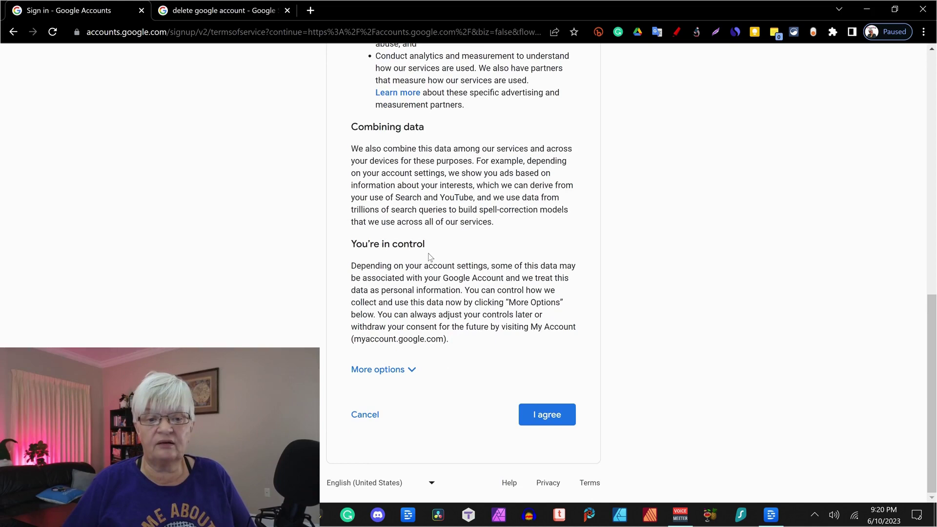
{"action": "left_click", "coordinate": [415, 369]}
{"action": "scroll", "coordinate": [511, 329], "scroll_direction": "down", "scroll_amount": 3}
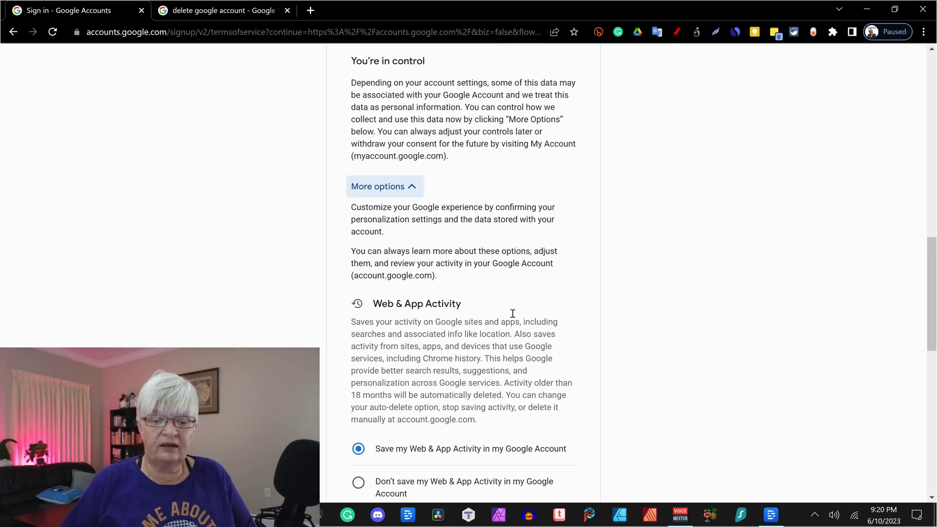
{"action": "scroll", "coordinate": [507, 320], "scroll_direction": "down", "scroll_amount": 3}
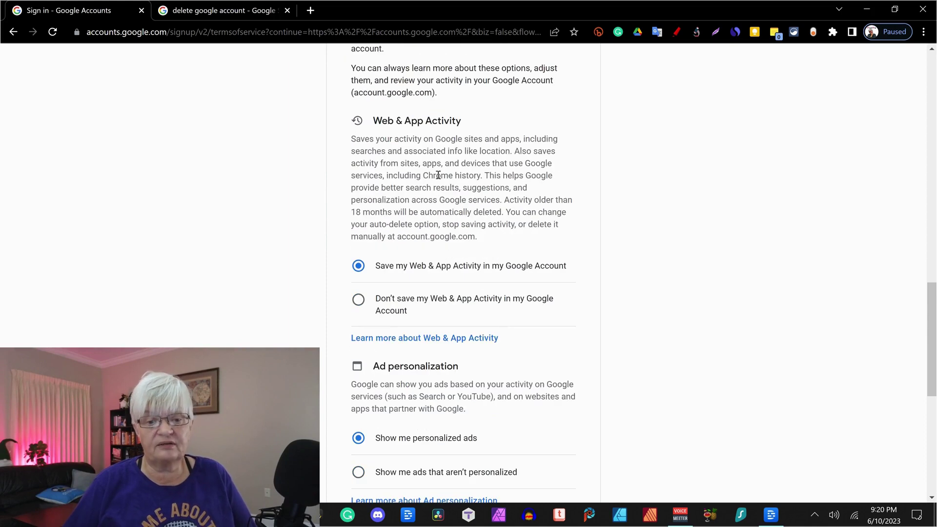
{"action": "scroll", "coordinate": [468, 186], "scroll_direction": "down", "scroll_amount": 2}
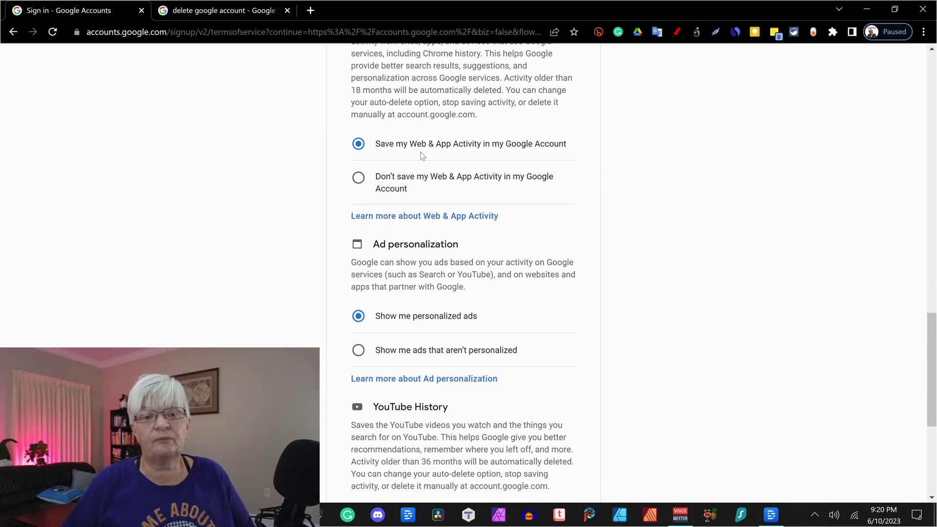
{"action": "scroll", "coordinate": [586, 223], "scroll_direction": "down", "scroll_amount": 5}
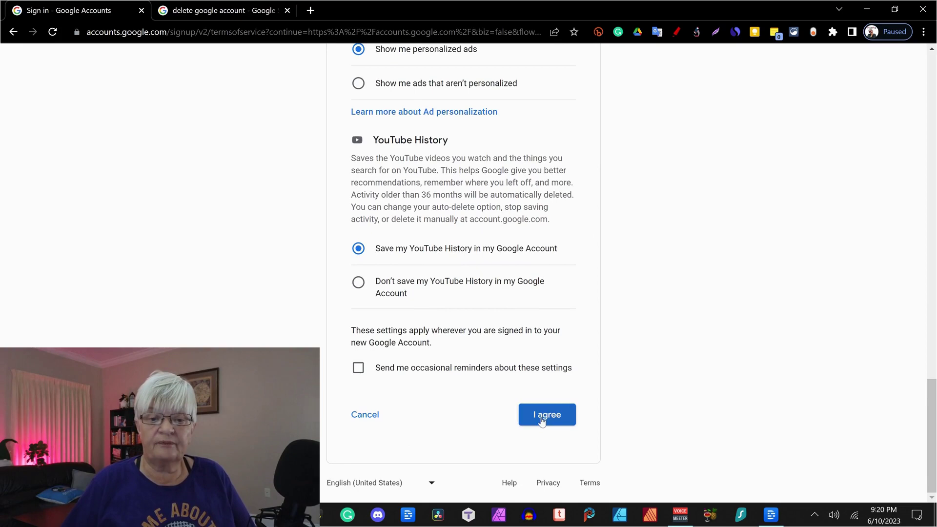
Agree to the terms, keep a separate Chrome profile, and view Personal info
{"action": "left_click", "coordinate": [542, 414]}
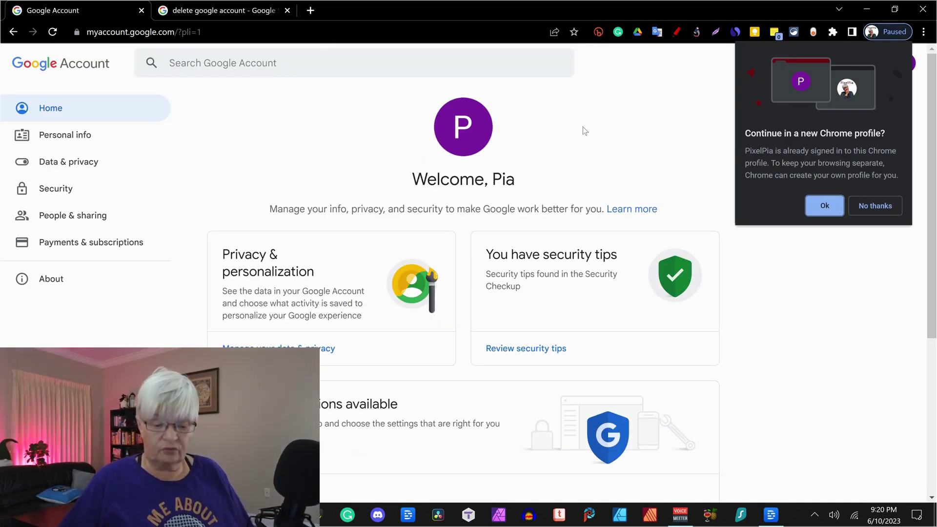
{"action": "key", "text": "Return"}
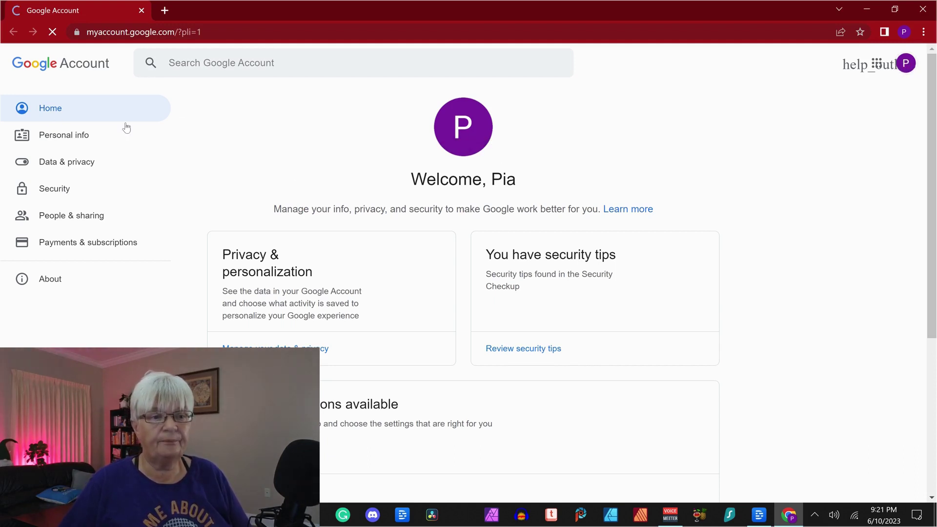
{"action": "scroll", "coordinate": [595, 171], "scroll_direction": "down", "scroll_amount": 1}
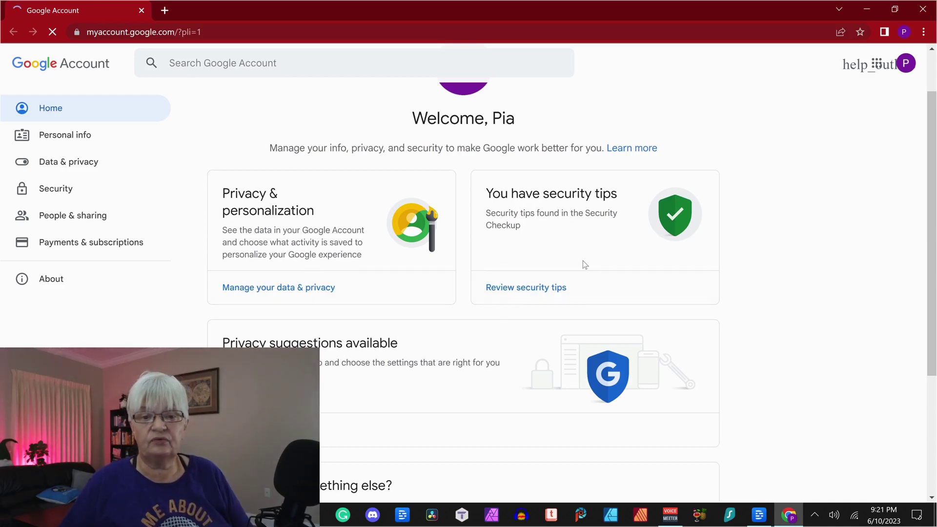
{"action": "scroll", "coordinate": [456, 279], "scroll_direction": "down", "scroll_amount": 3}
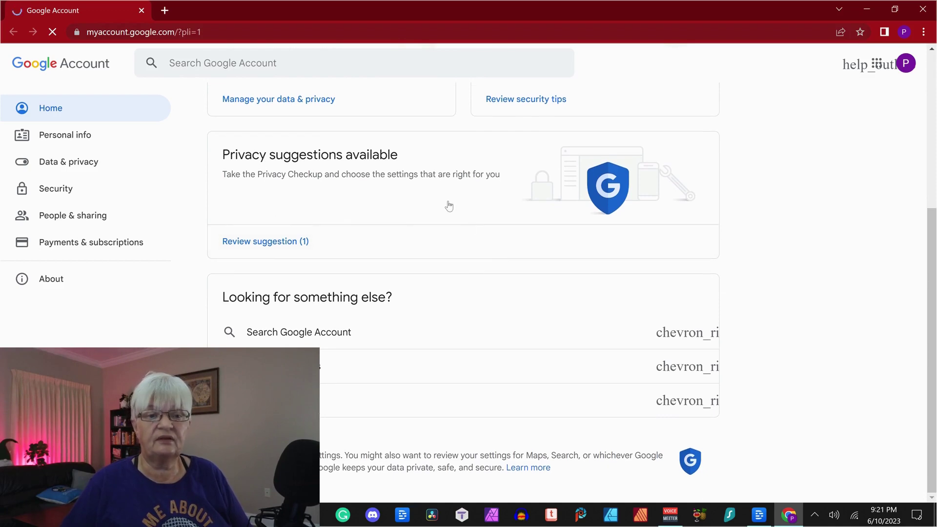
{"action": "scroll", "coordinate": [454, 220], "scroll_direction": "up", "scroll_amount": 3}
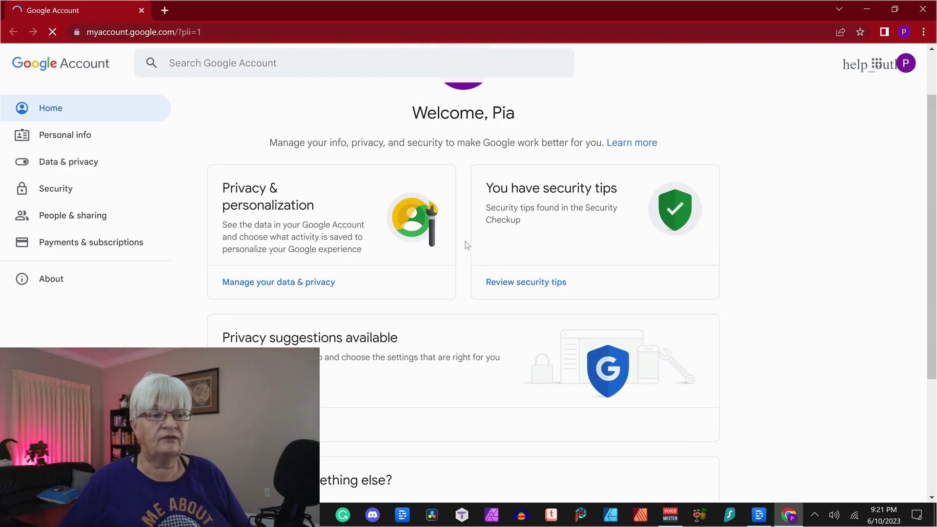
{"action": "left_click", "coordinate": [66, 140]}
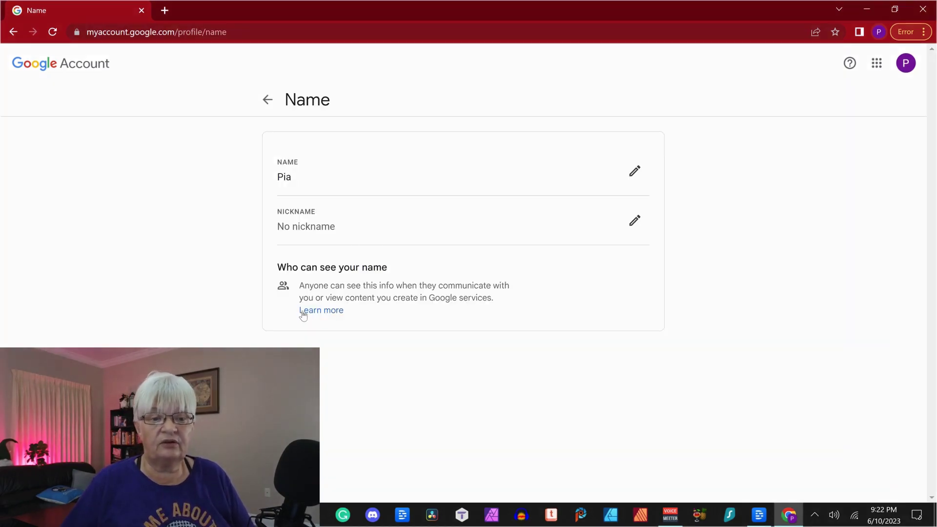
Go back from the Name page to the profile overview
{"action": "left_click", "coordinate": [268, 100]}
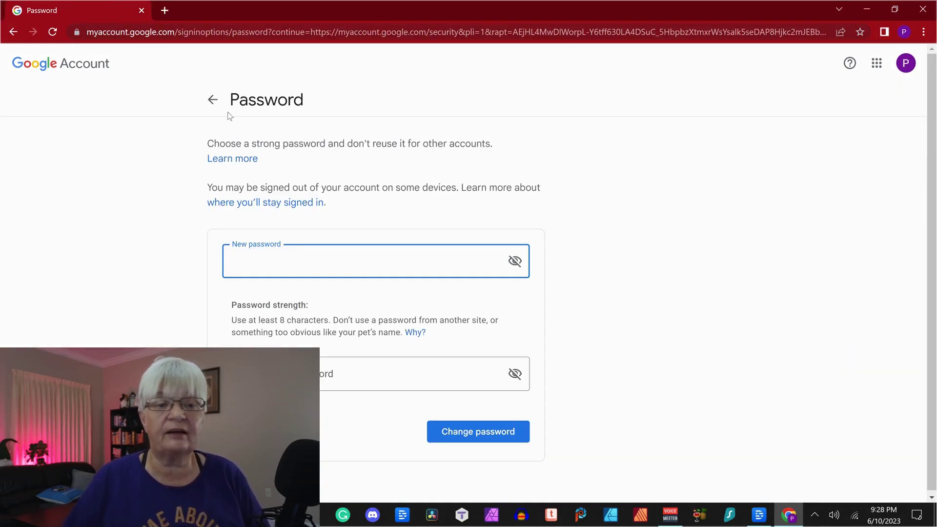
Submit the recovery email, cancel its verification, and return to Security settings
{"action": "scroll", "coordinate": [361, 218], "scroll_direction": "down", "scroll_amount": 1}
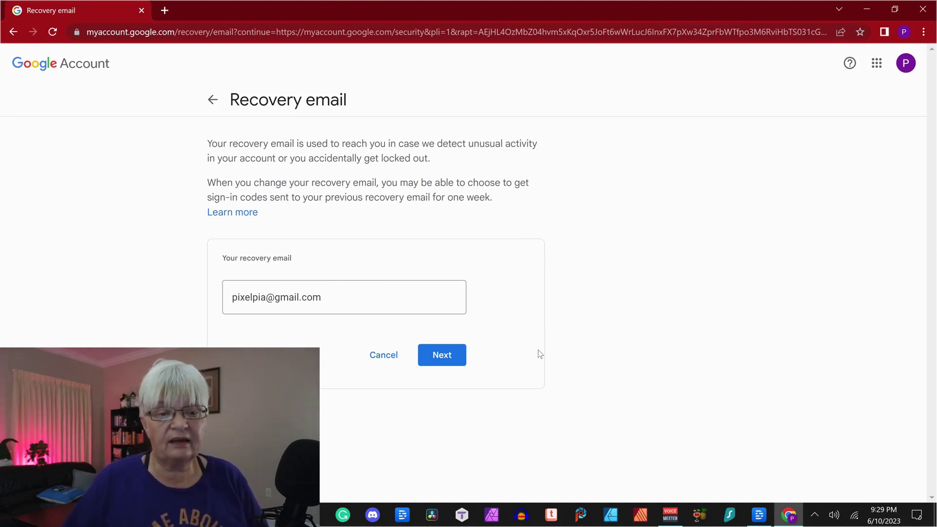
{"action": "left_click", "coordinate": [447, 354]}
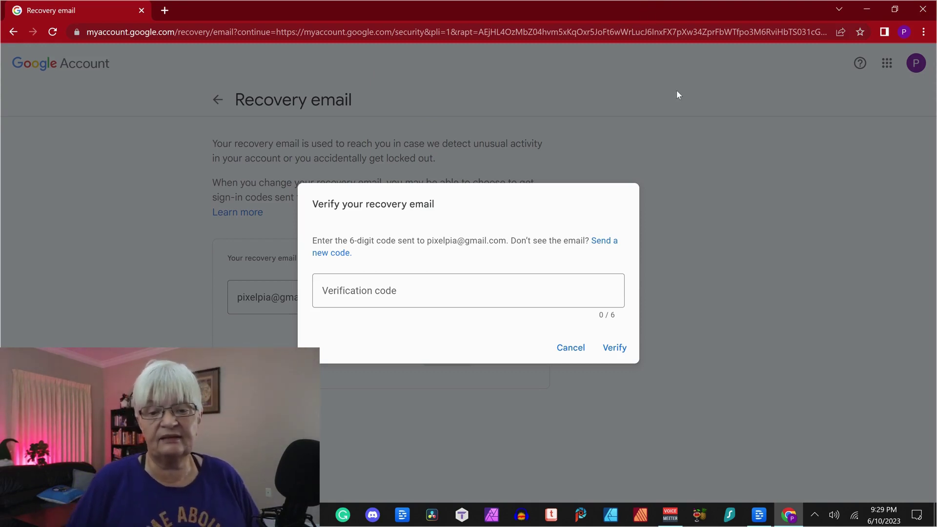
{"action": "left_click", "coordinate": [571, 347]}
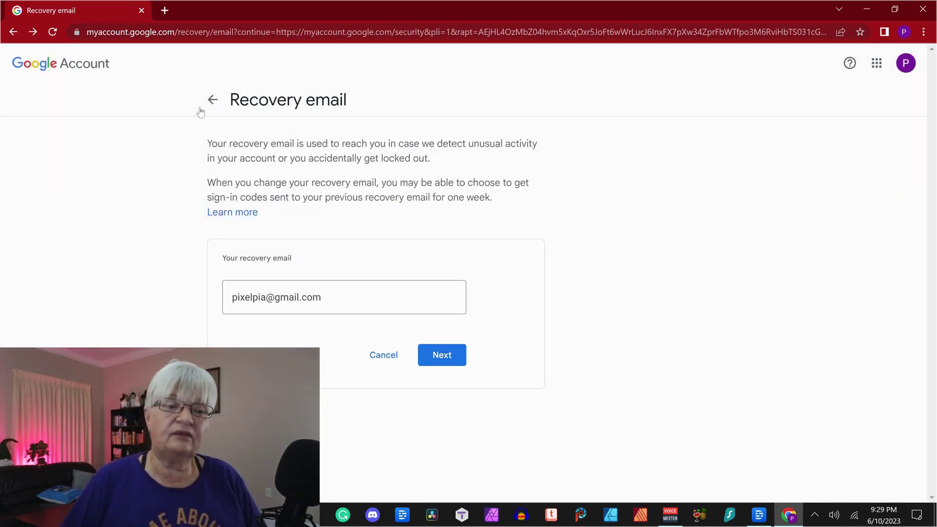
{"action": "left_click", "coordinate": [213, 100]}
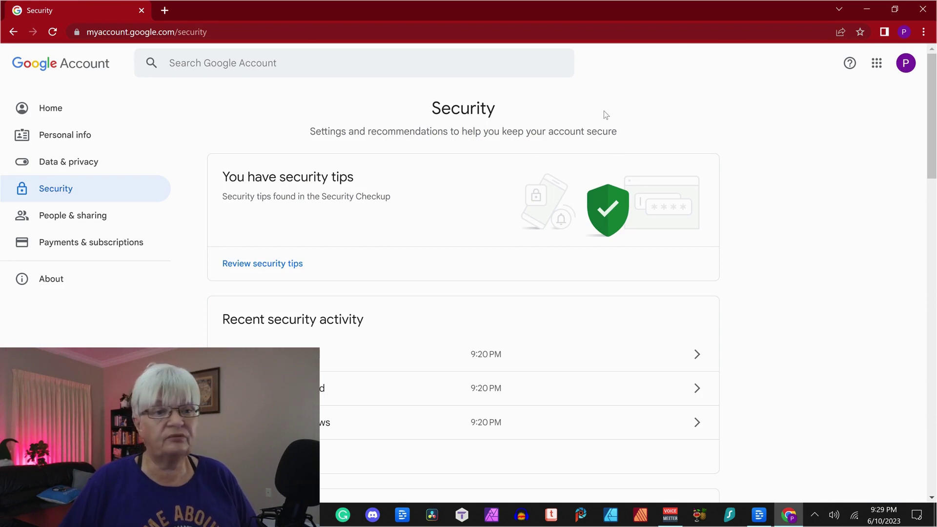
Browse the Data & privacy settings and review the pending privacy suggestion
{"action": "scroll", "coordinate": [812, 209], "scroll_direction": "down", "scroll_amount": 2}
{"action": "scroll", "coordinate": [812, 209], "scroll_direction": "up", "scroll_amount": 2}
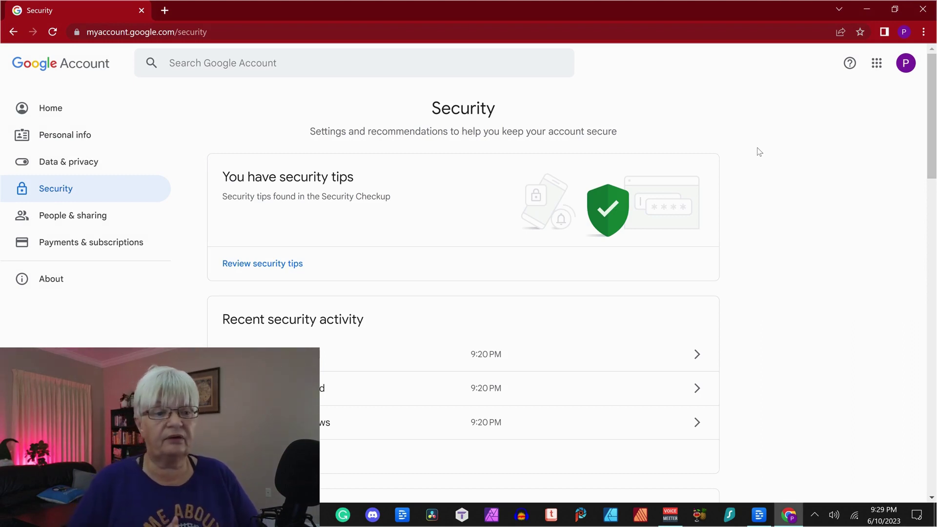
{"action": "left_click", "coordinate": [83, 163]}
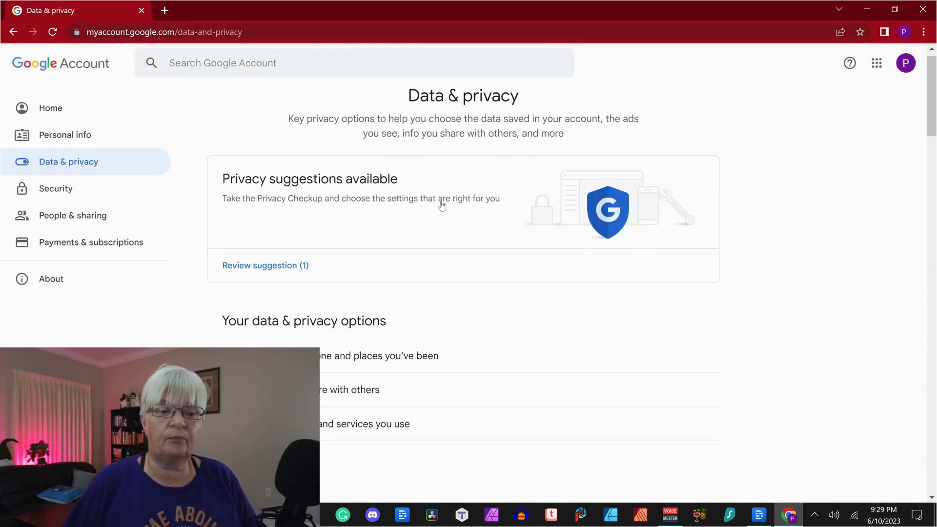
{"action": "scroll", "coordinate": [442, 205], "scroll_direction": "down", "scroll_amount": 3}
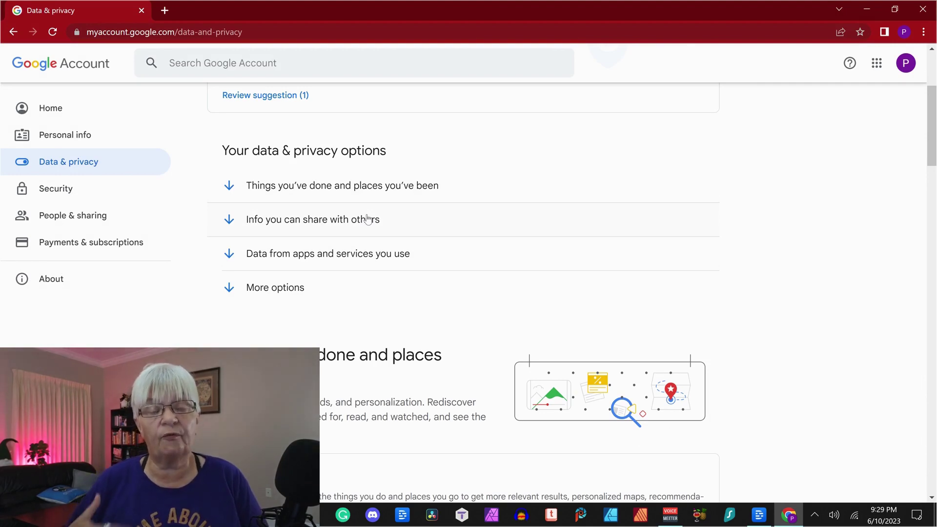
{"action": "scroll", "coordinate": [480, 253], "scroll_direction": "up", "scroll_amount": 3}
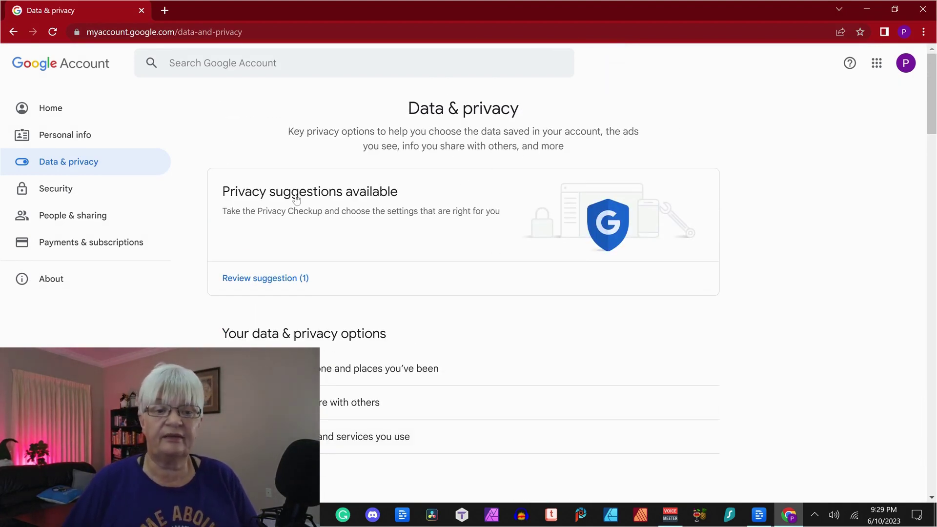
{"action": "left_click", "coordinate": [278, 282]}
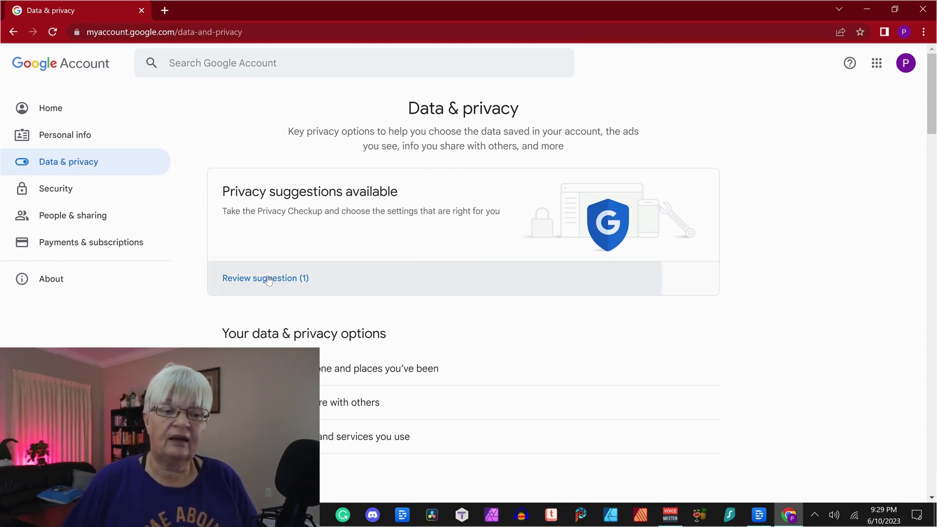
{"action": "scroll", "coordinate": [659, 227], "scroll_direction": "down", "scroll_amount": 1}
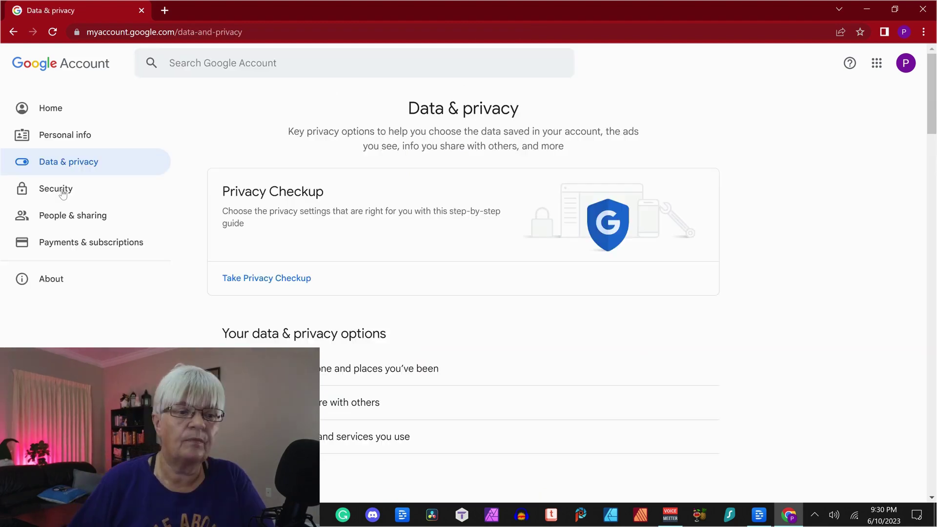
Open the Security settings and scroll through them
{"action": "left_click", "coordinate": [56, 189]}
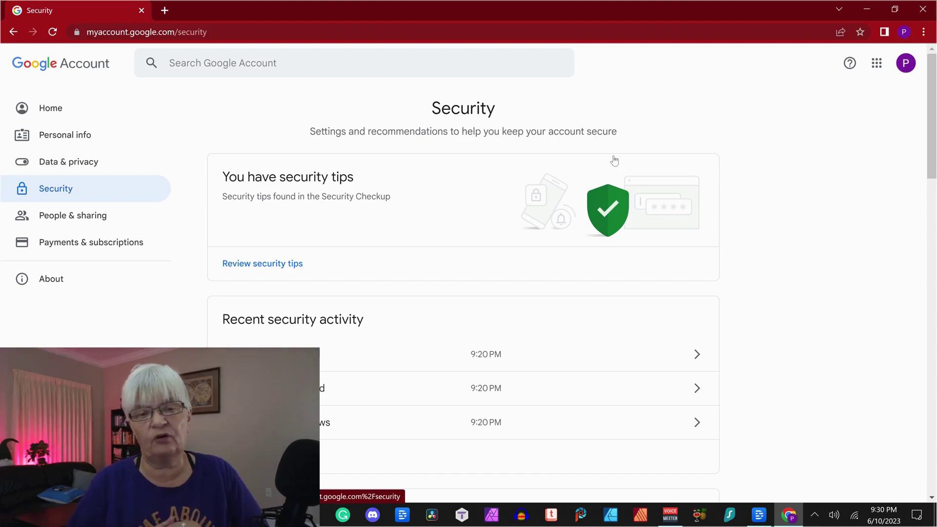
{"action": "scroll", "coordinate": [798, 125], "scroll_direction": "down", "scroll_amount": 15}
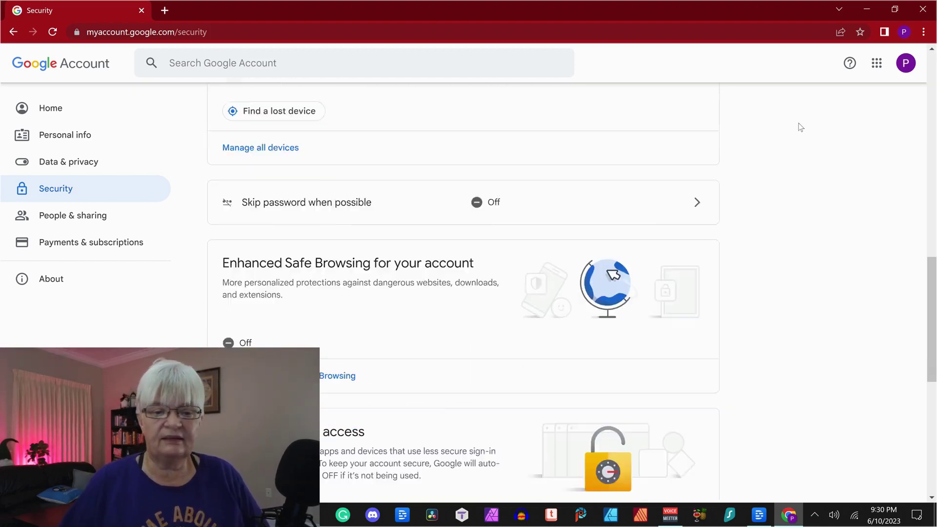
{"action": "scroll", "coordinate": [800, 127], "scroll_direction": "down", "scroll_amount": 3}
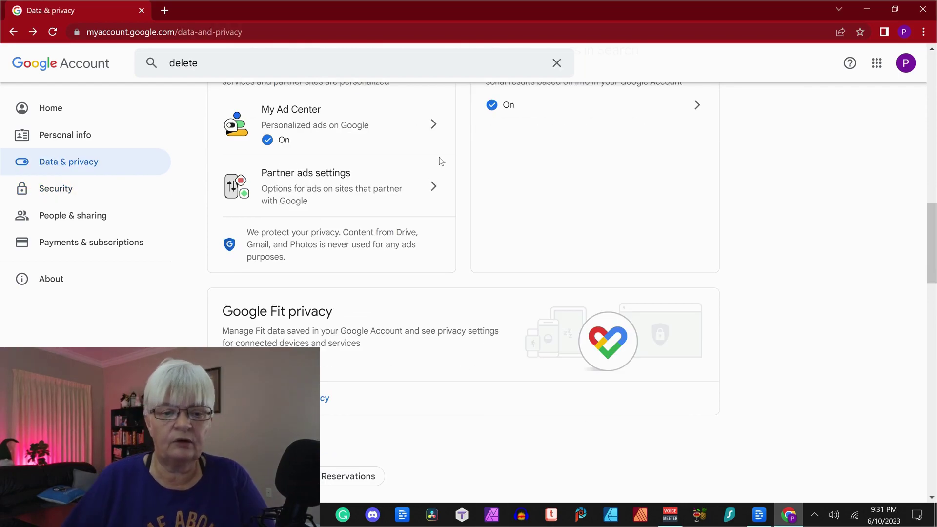
{"action": "scroll", "coordinate": [441, 161], "scroll_direction": "down", "scroll_amount": 7}
{"action": "scroll", "coordinate": [441, 161], "scroll_direction": "down", "scroll_amount": 17}
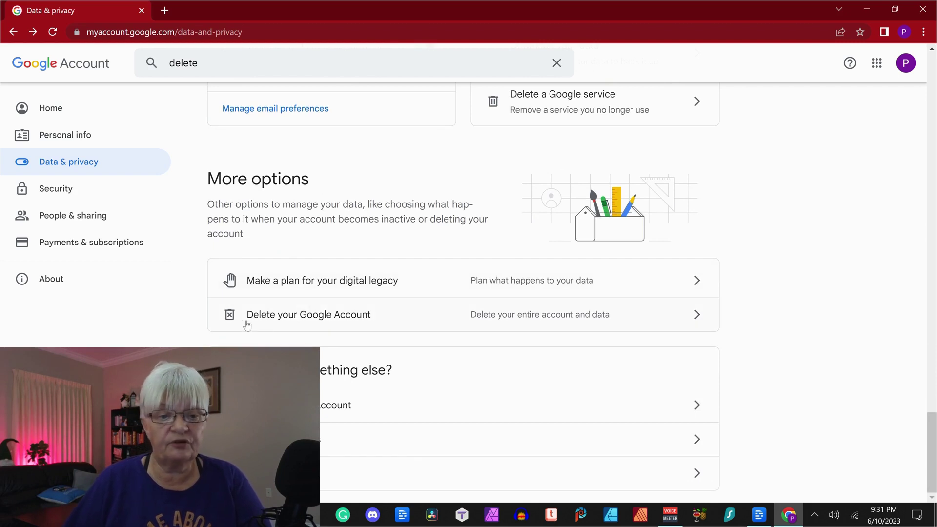
Open Delete your Google Account and scroll through the deletion warnings to the checkboxes
{"action": "left_click", "coordinate": [692, 320]}
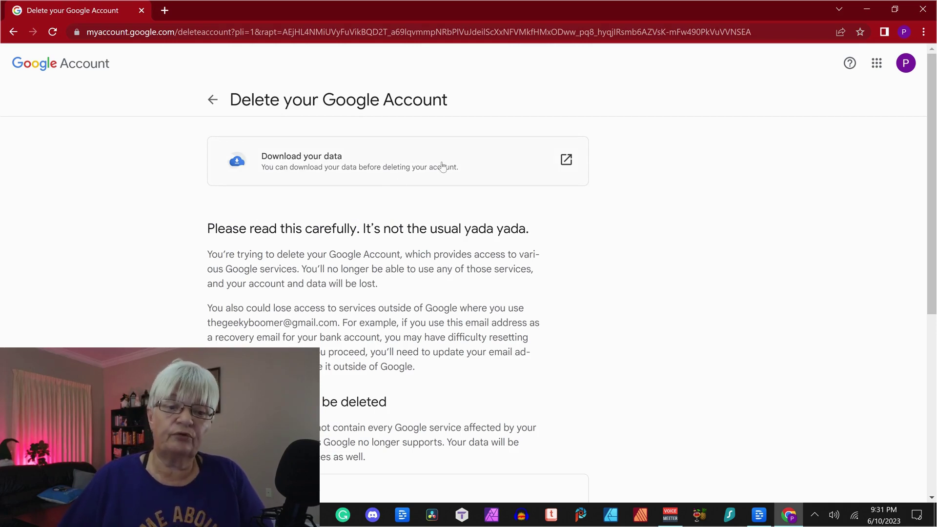
{"action": "scroll", "coordinate": [463, 173], "scroll_direction": "down", "scroll_amount": 3}
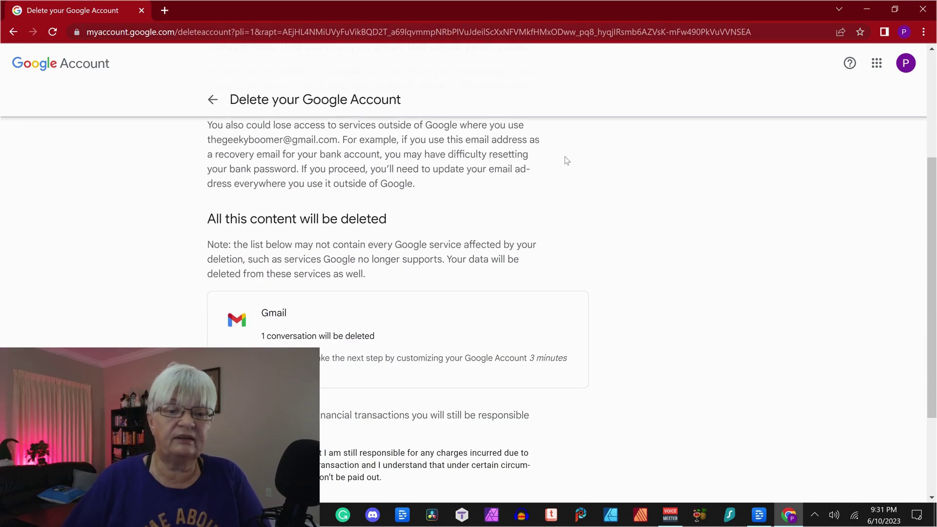
{"action": "scroll", "coordinate": [566, 161], "scroll_direction": "up", "scroll_amount": 3}
{"action": "scroll", "coordinate": [376, 235], "scroll_direction": "down", "scroll_amount": 2}
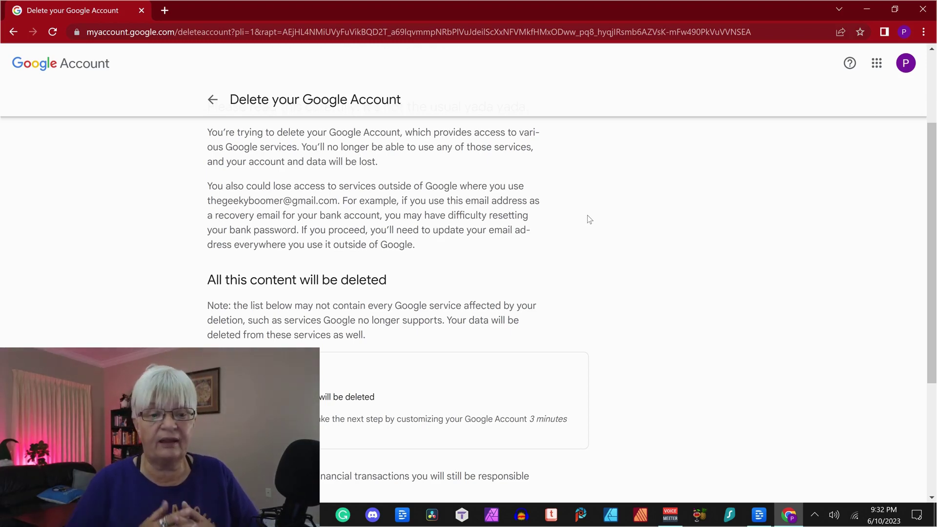
{"action": "scroll", "coordinate": [618, 223], "scroll_direction": "down", "scroll_amount": 4}
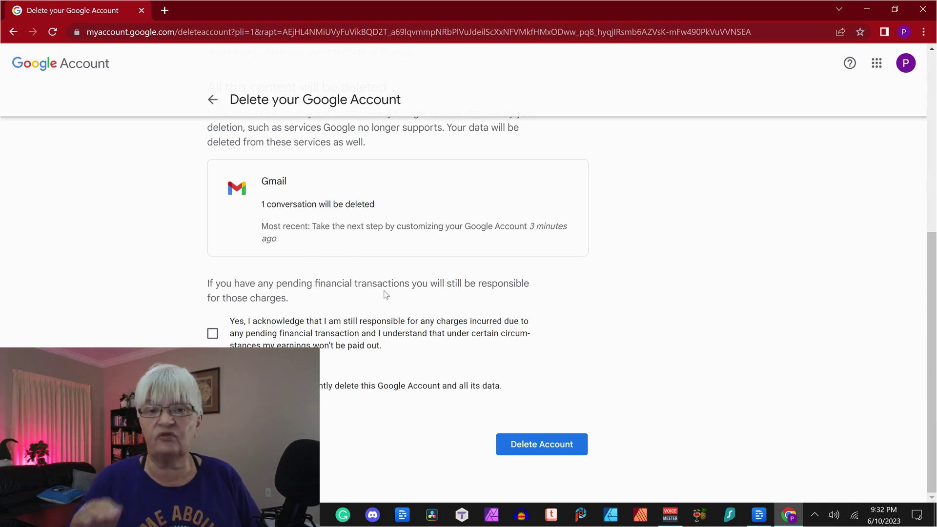
Accept responsibility for pending charges, confirm permanent deletion, and delete the Google Account
{"action": "left_click", "coordinate": [213, 334]}
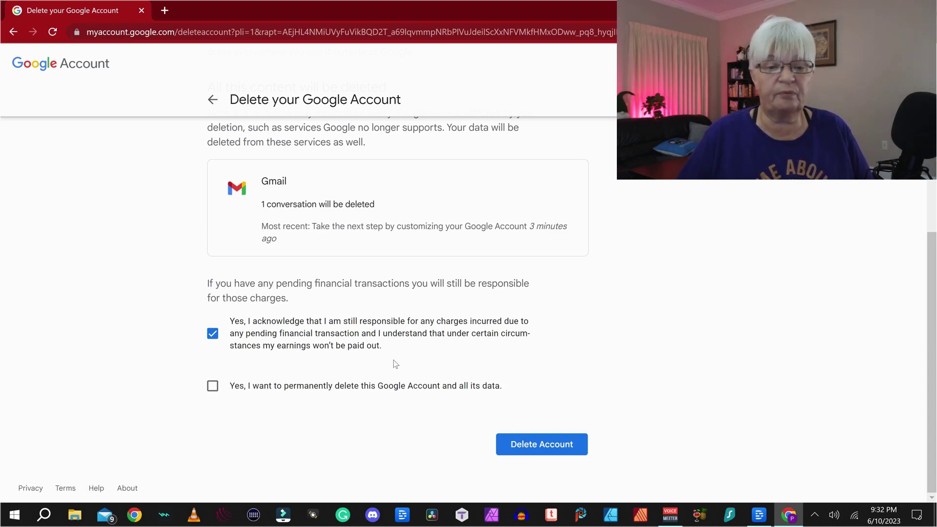
{"action": "left_click", "coordinate": [423, 390]}
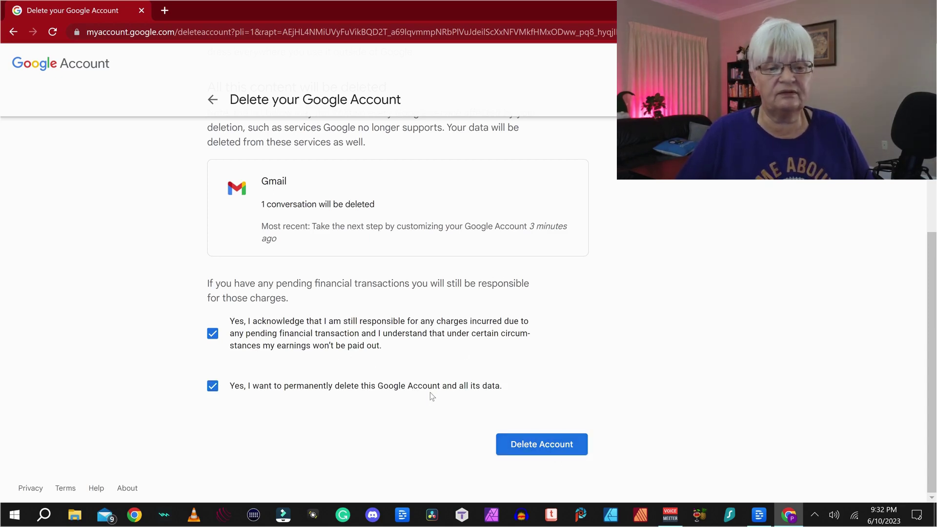
{"action": "left_click", "coordinate": [561, 445]}
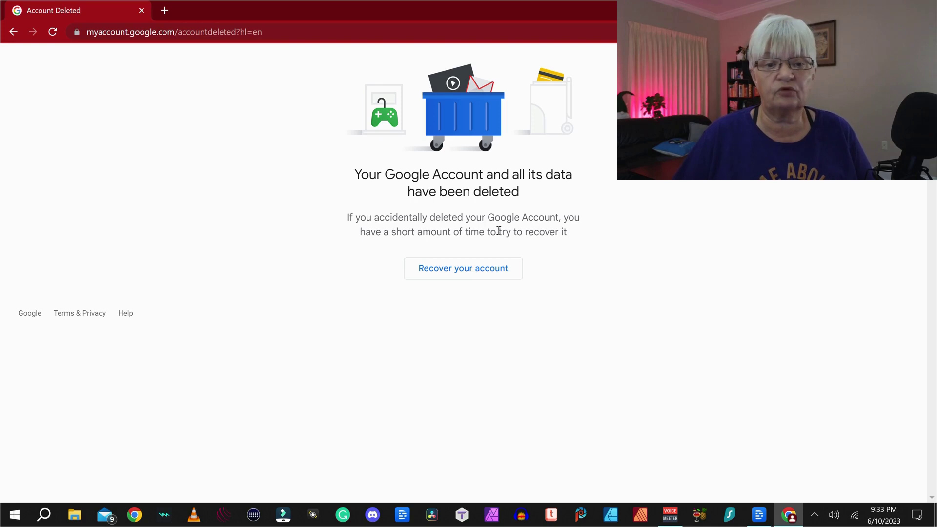
Recover the deleted account using its suggested e-mail address and continue to the restored Home page
{"action": "left_click", "coordinate": [459, 272]}
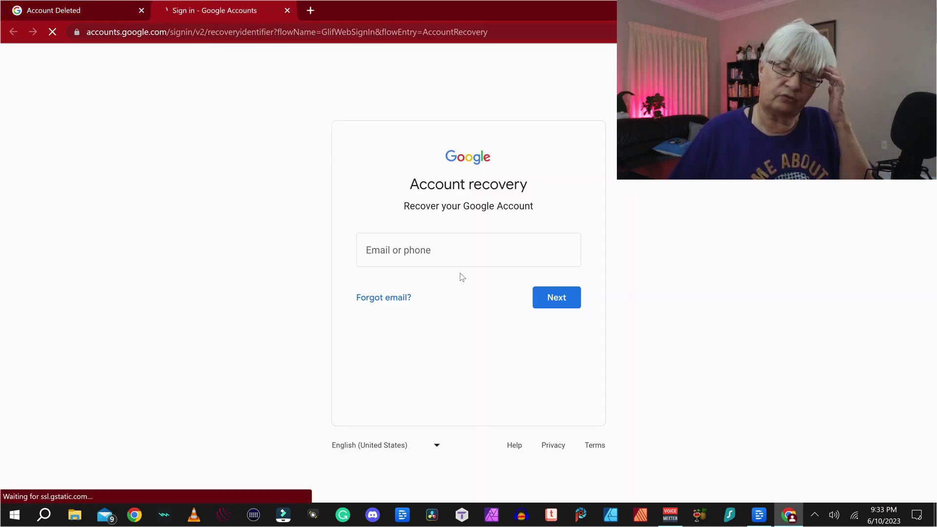
{"action": "left_click", "coordinate": [540, 248]}
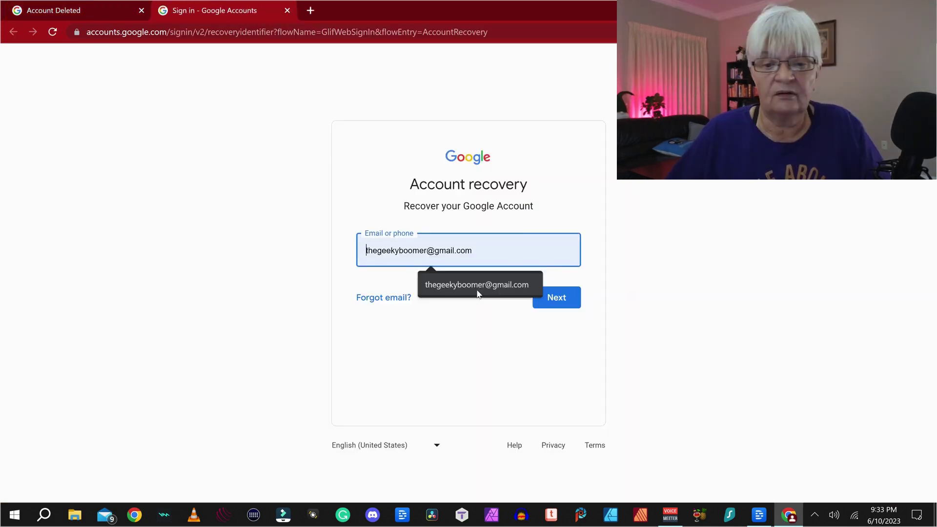
{"action": "left_click", "coordinate": [476, 292]}
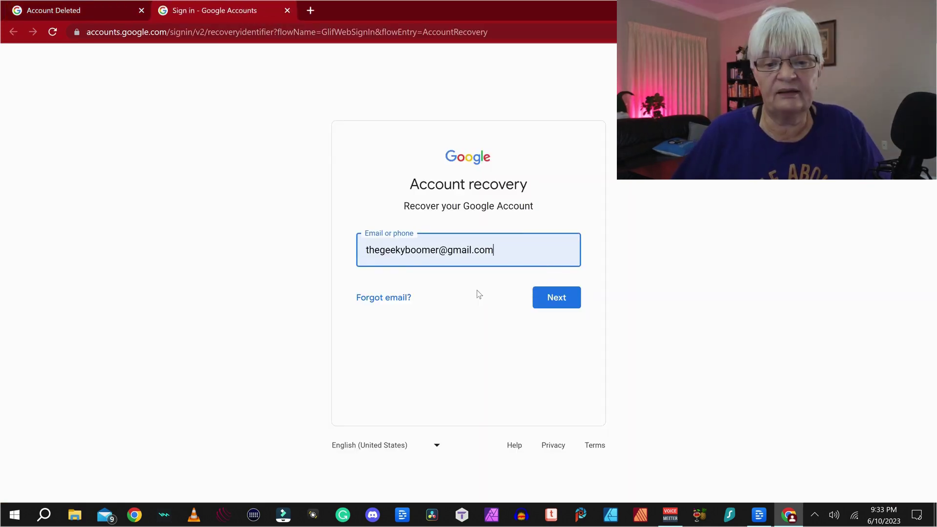
{"action": "left_click", "coordinate": [551, 301]}
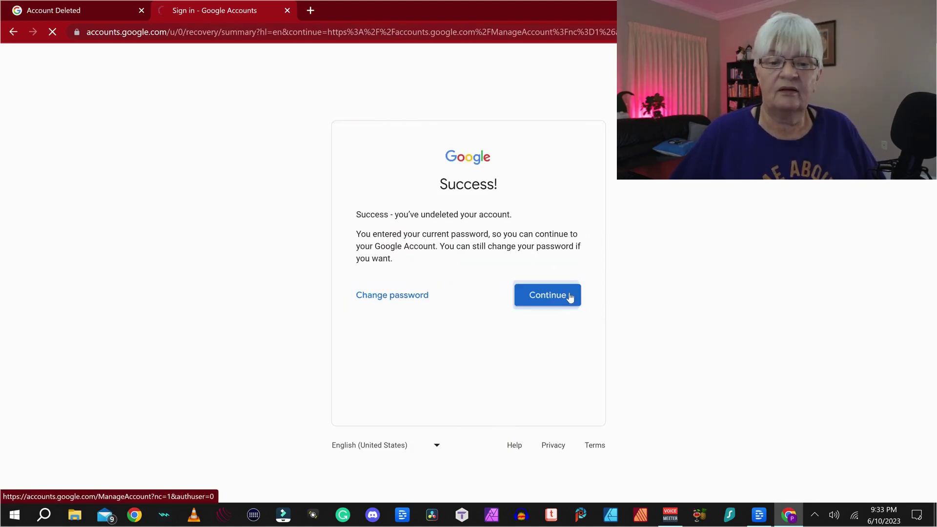
{"action": "left_click", "coordinate": [569, 297]}
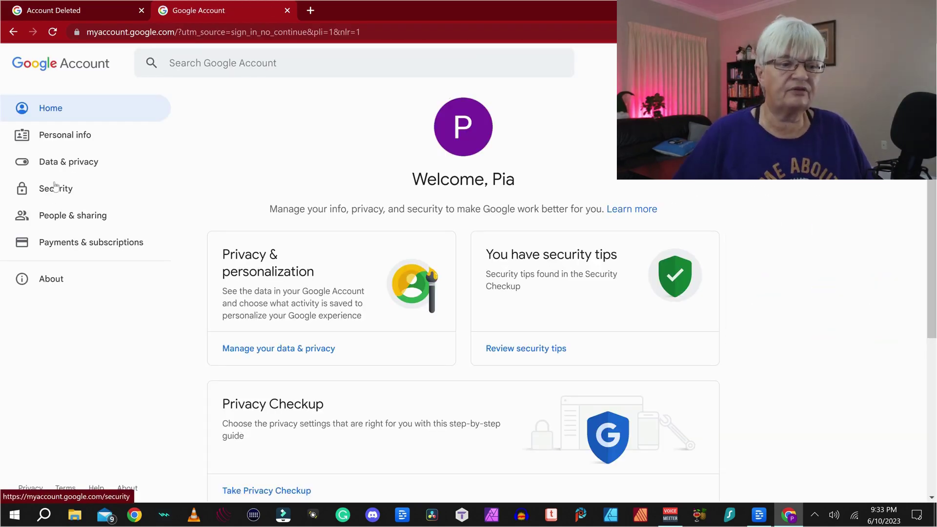
Go to Data & privacy and scroll down to the Delete your Google Account option
{"action": "left_click", "coordinate": [78, 161]}
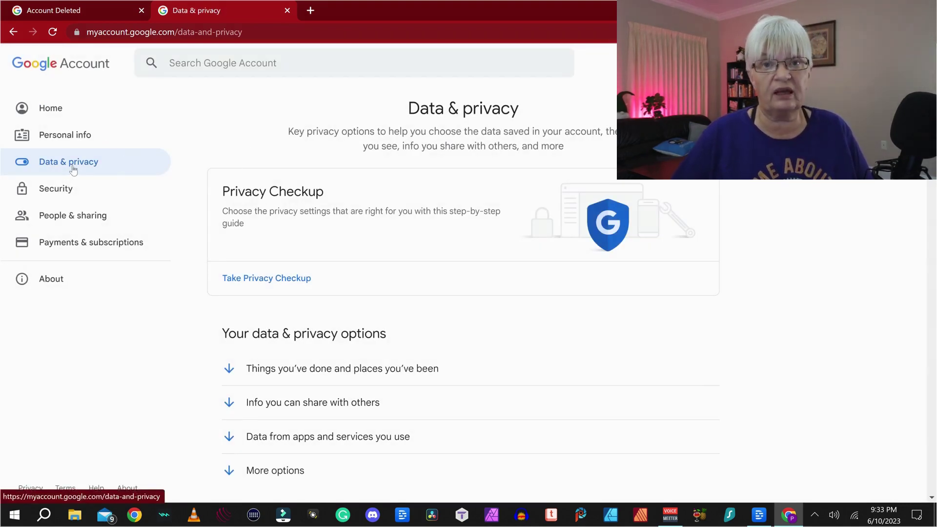
{"action": "scroll", "coordinate": [369, 160], "scroll_direction": "down", "scroll_amount": 20}
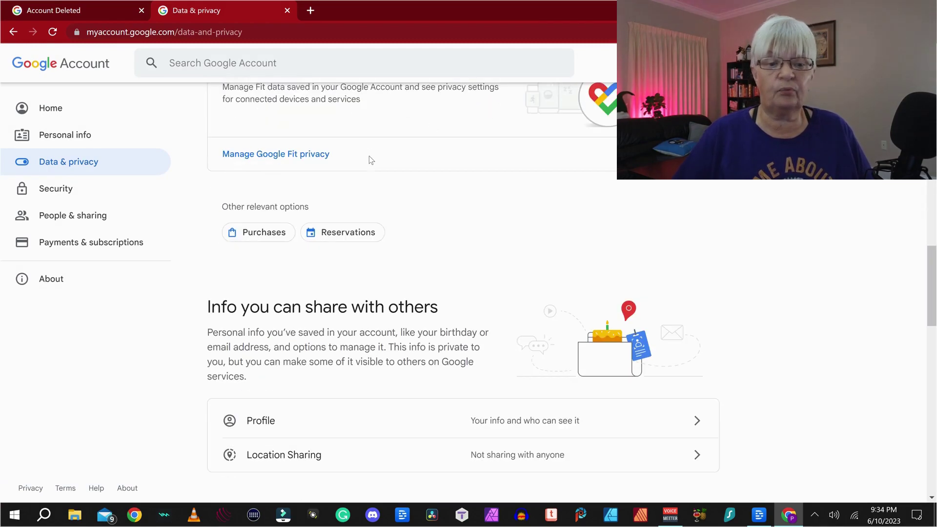
{"action": "scroll", "coordinate": [371, 160], "scroll_direction": "down", "scroll_amount": 8}
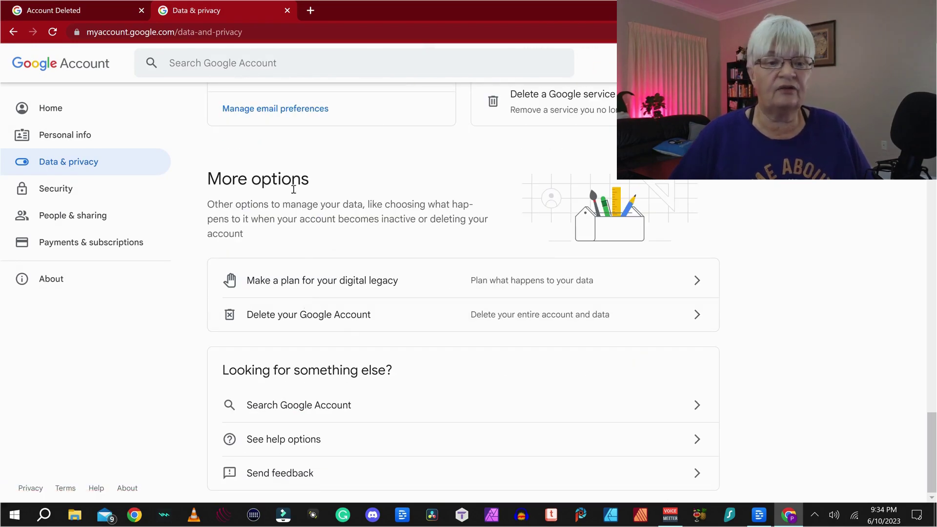